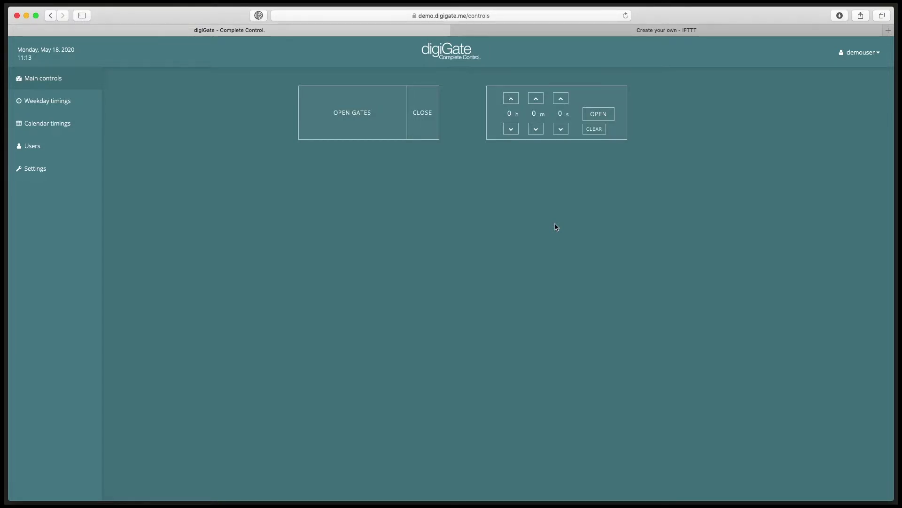
Check that digiGate Settings shows version 2.03 is up to date, then return to IFTTT's Create your own page
click(59, 173)
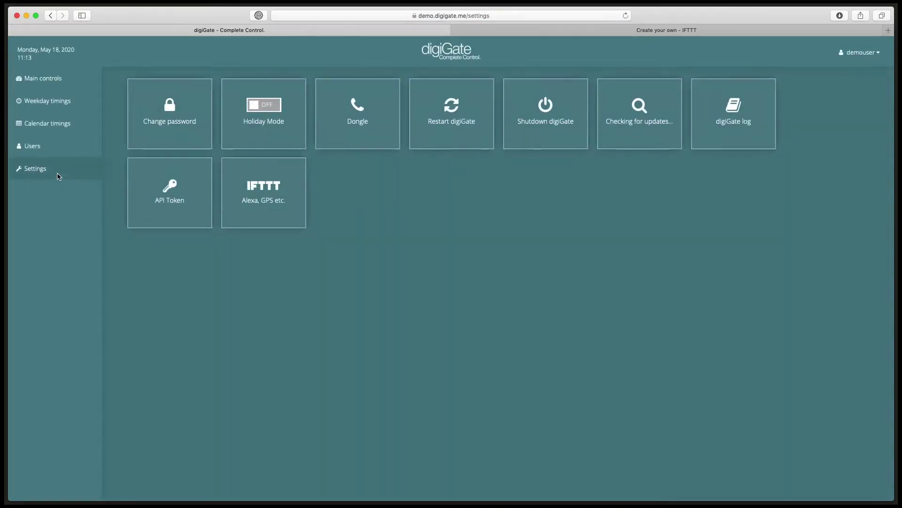
click(689, 31)
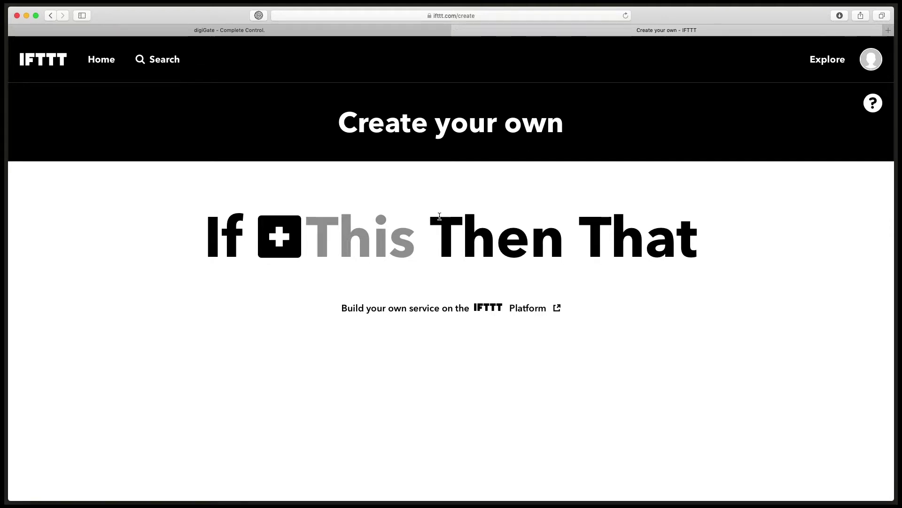
Pick Google Assistant's 'Say a simple phrase' as the applet trigger
click(287, 246)
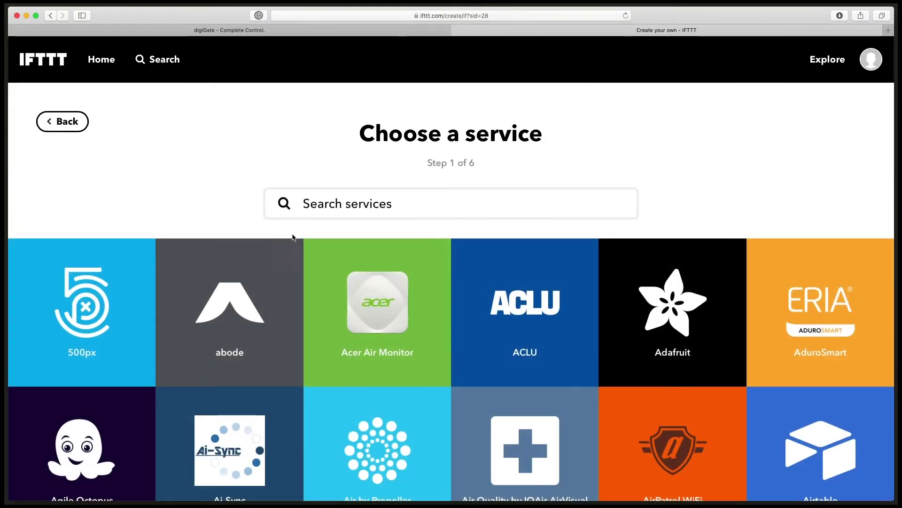
text(google)
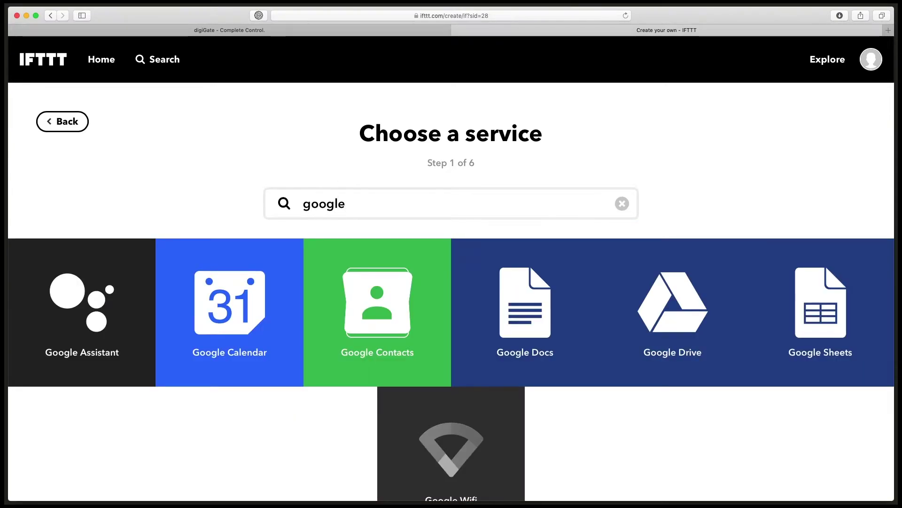
click(108, 306)
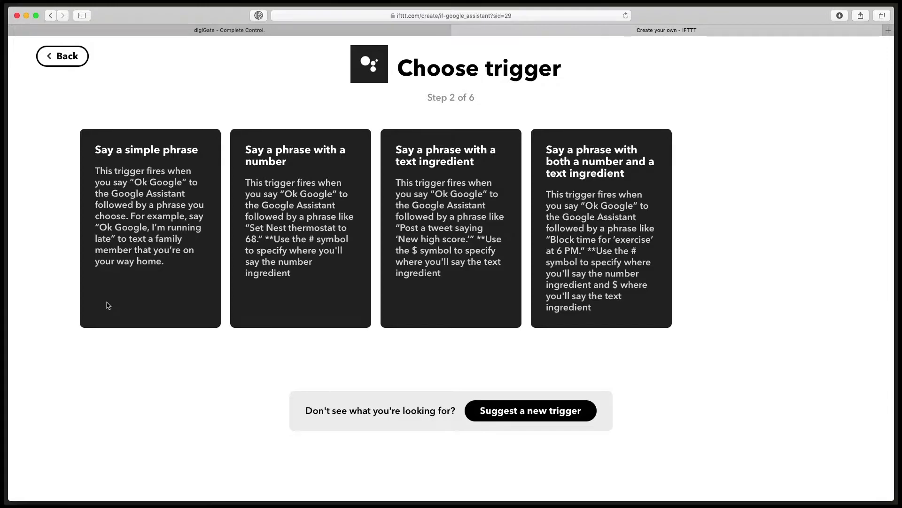
click(151, 284)
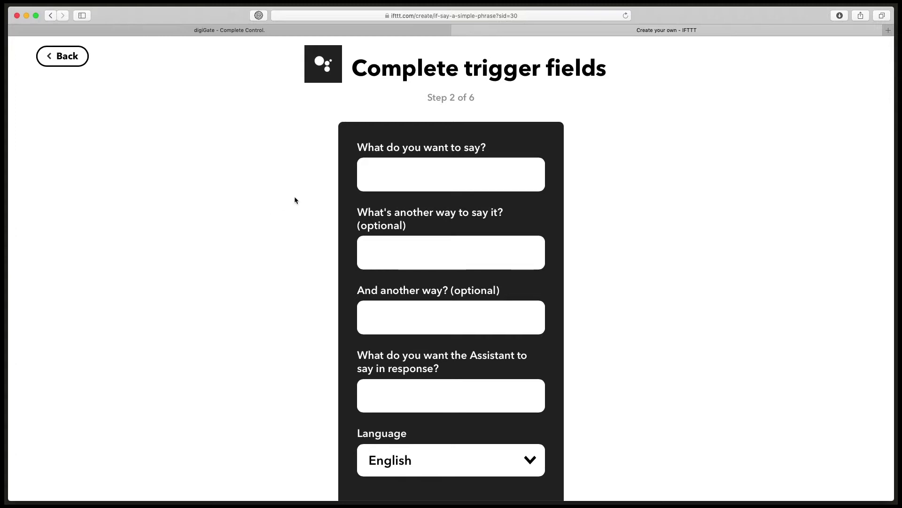
Enter the trigger phrases 'open the gate', 'open gate' and 'open gates'
click(464, 168)
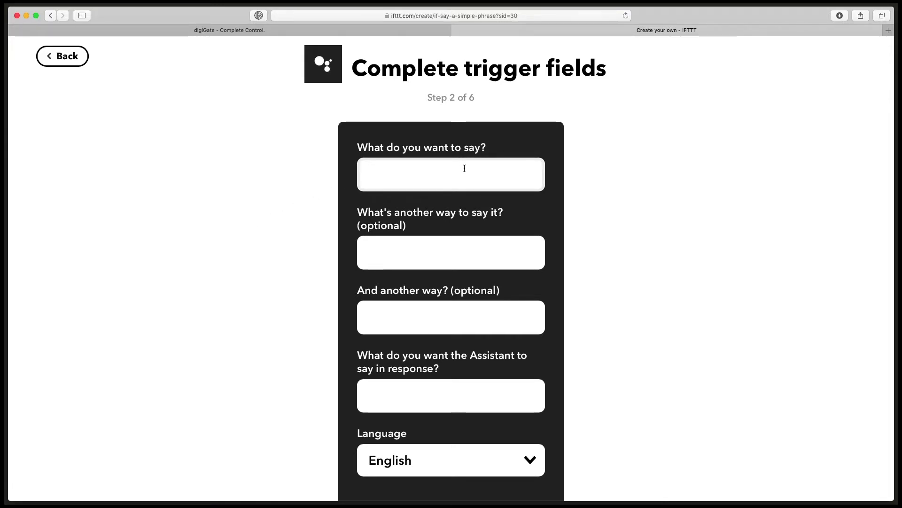
text(open the gate)
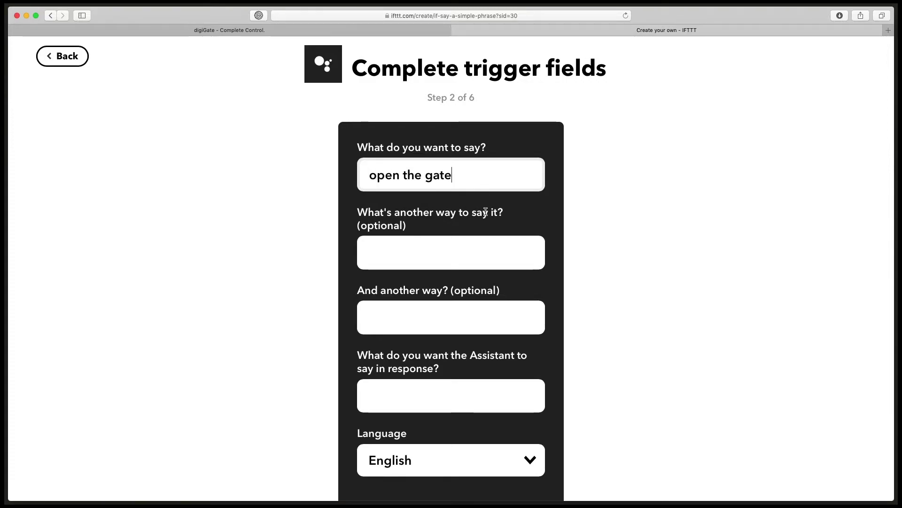
click(448, 250)
text(open gate)
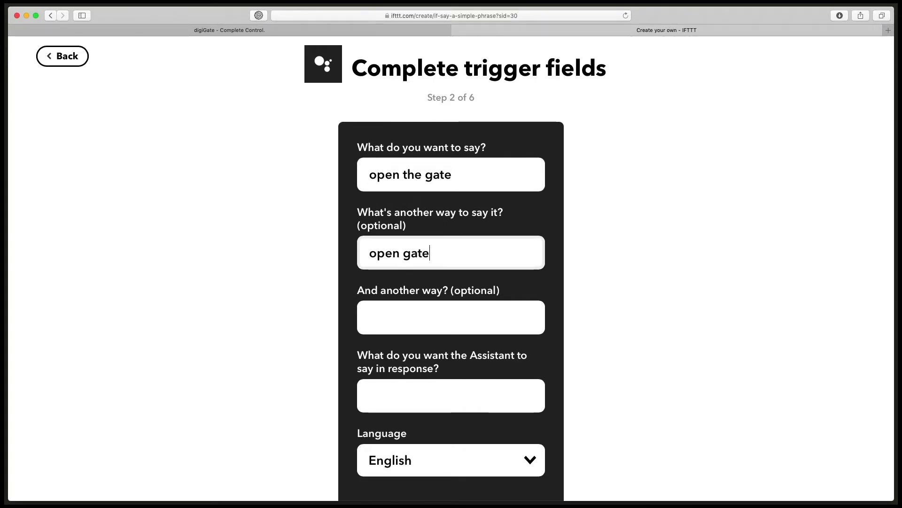
click(436, 316)
text(ope)
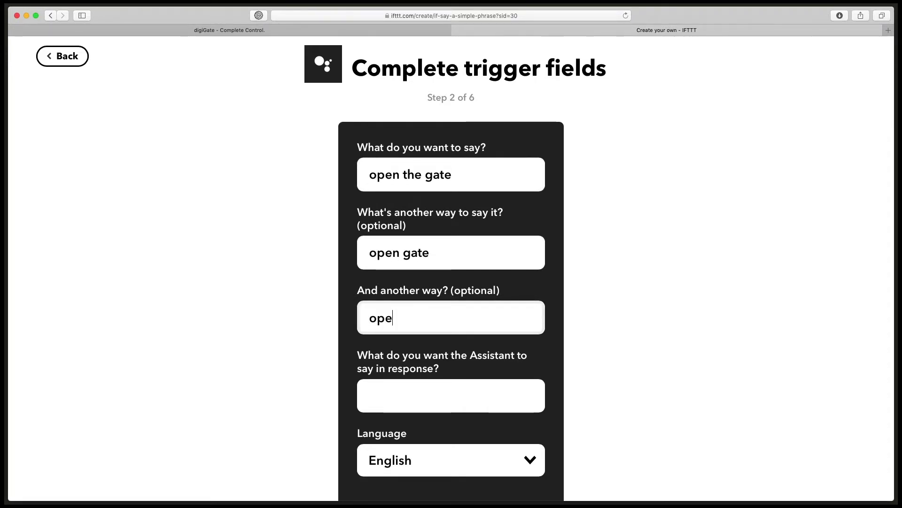
text(n gates)
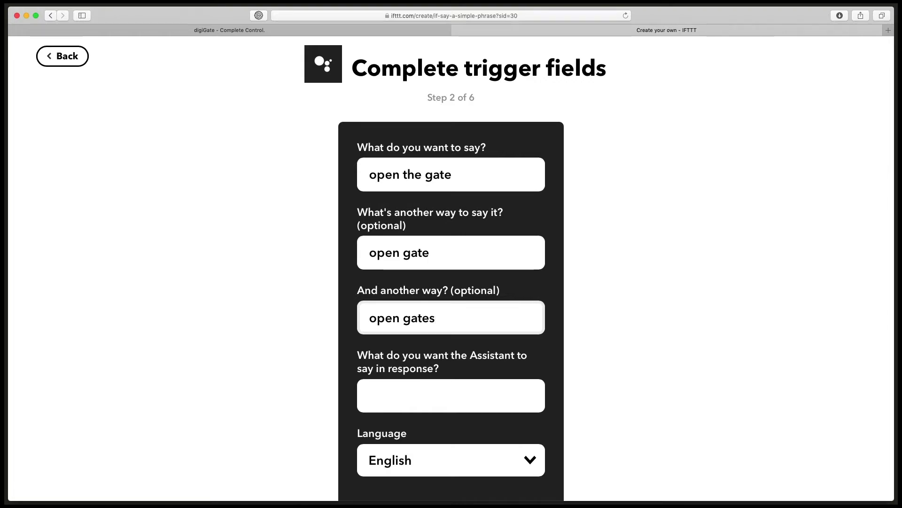
Set the Assistant's response to 'gates opening' and create the trigger
scroll(445, 347, down, 3)
click(452, 308)
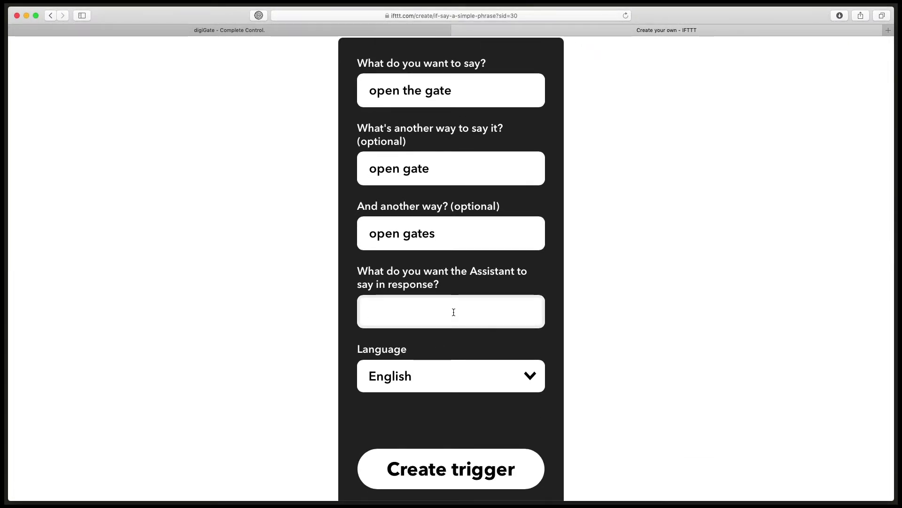
text(gates opening)
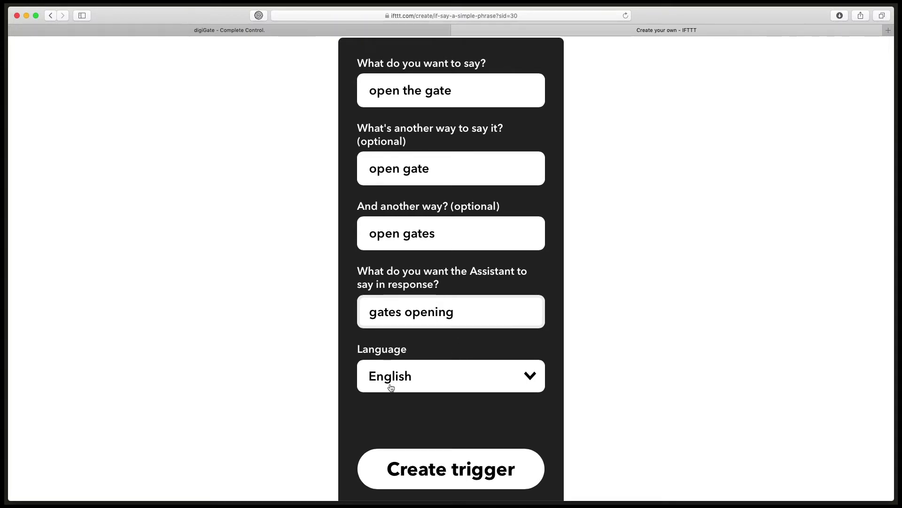
click(450, 462)
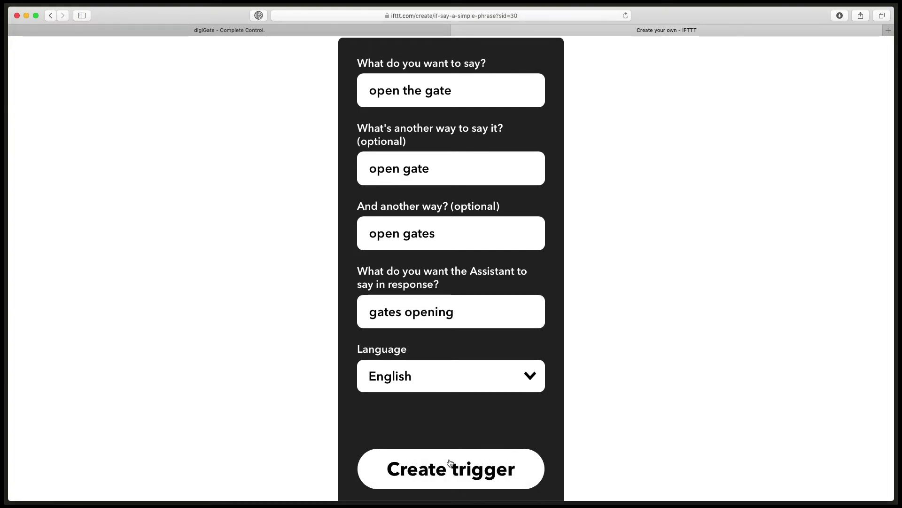
click(450, 462)
Choose the Webhooks 'Make a web request' action for the applet
click(519, 95)
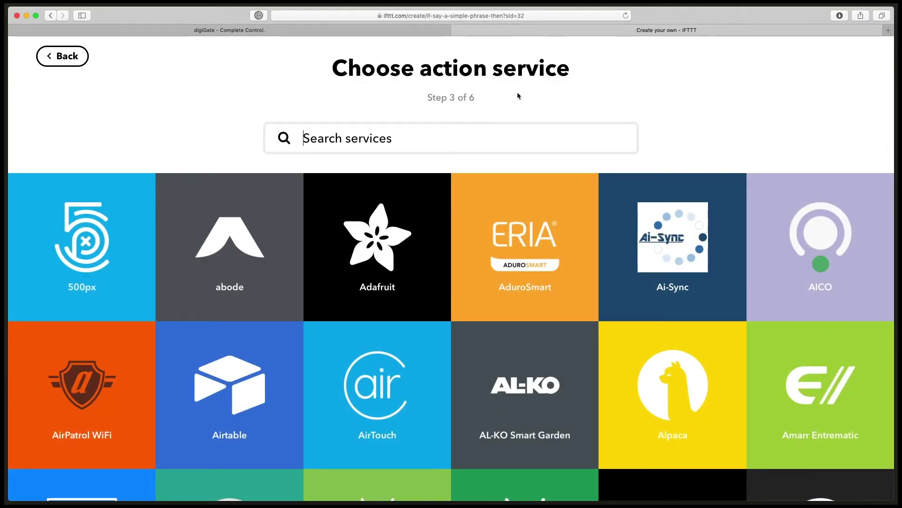
text(webhooks)
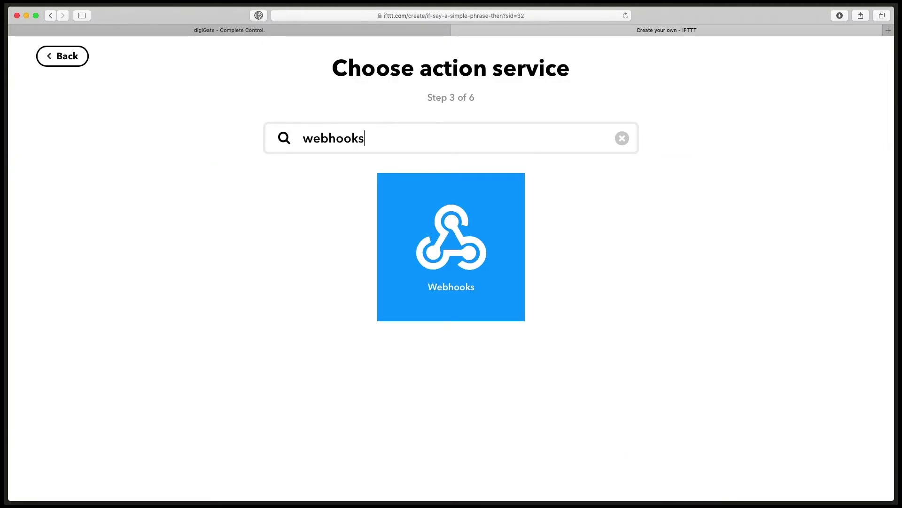
click(495, 216)
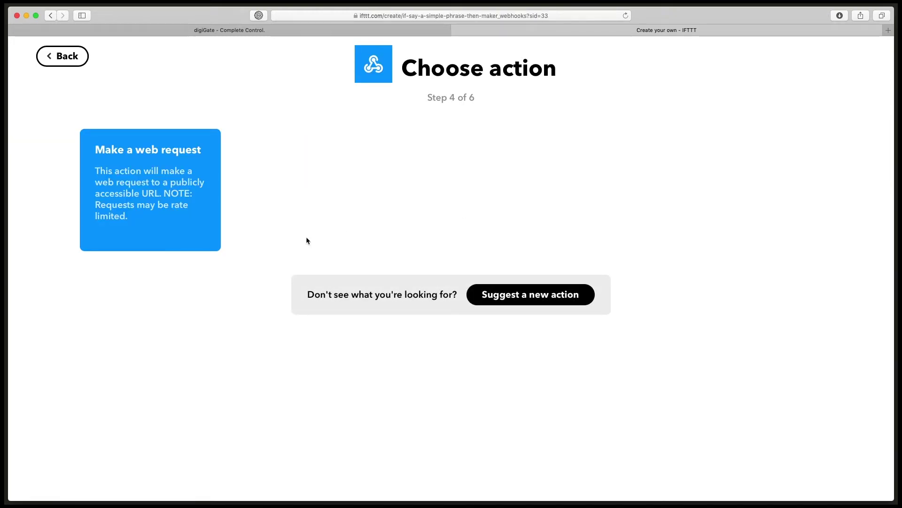
click(192, 238)
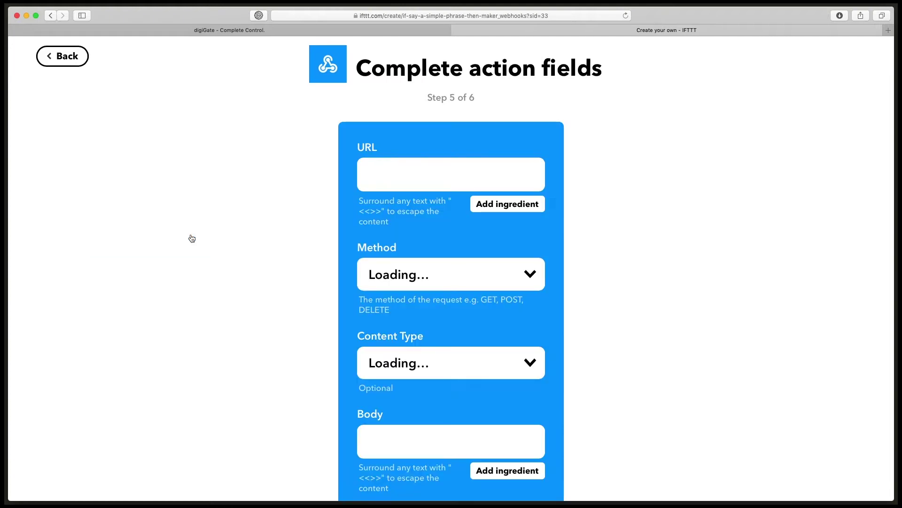
click(401, 173)
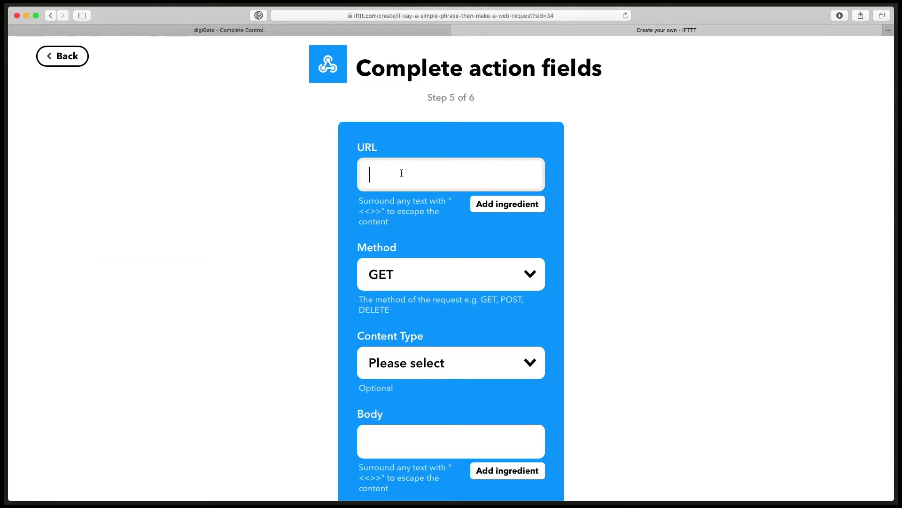
click(334, 31)
click(298, 175)
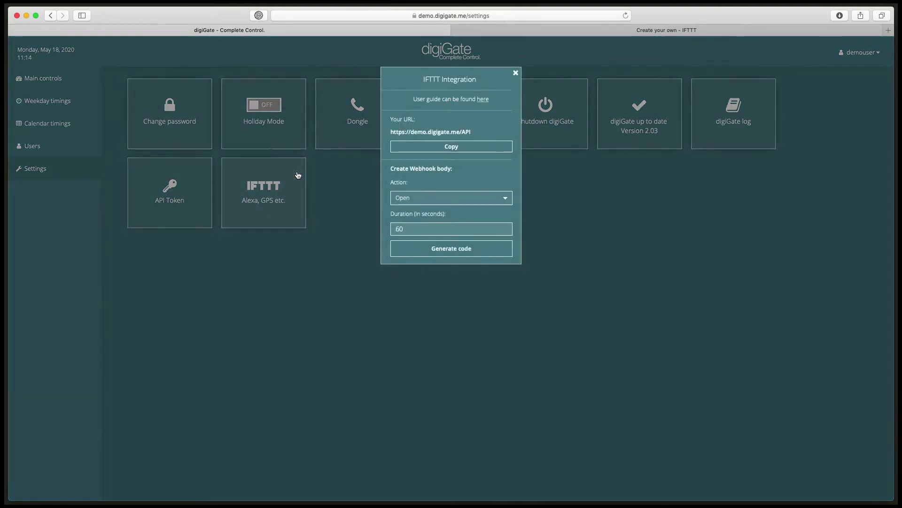
click(475, 147)
click(475, 148)
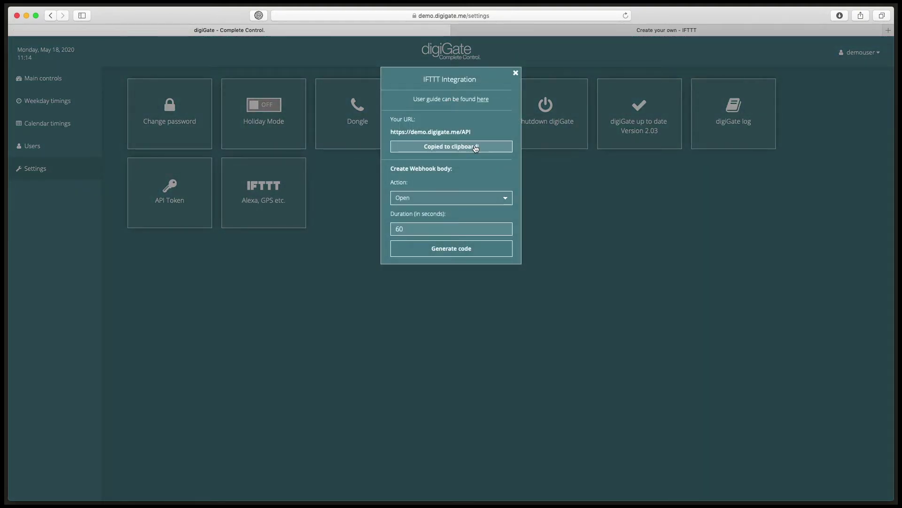
click(585, 32)
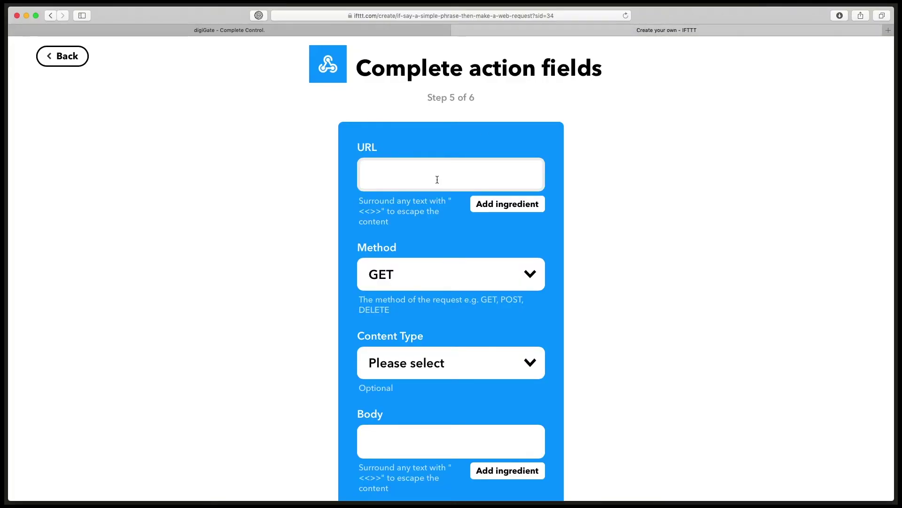
key(super+v)
Set the request method to POST and the content type to application/json
scroll(437, 179, down, 5)
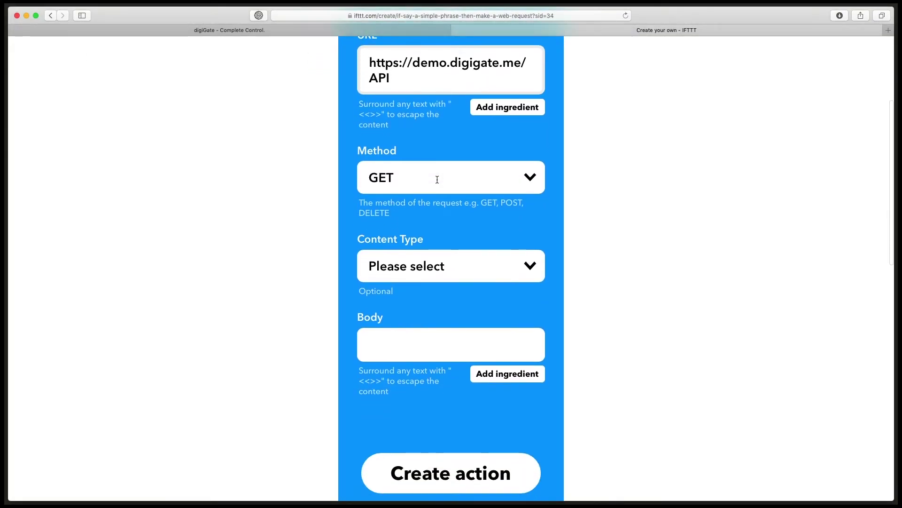
click(424, 183)
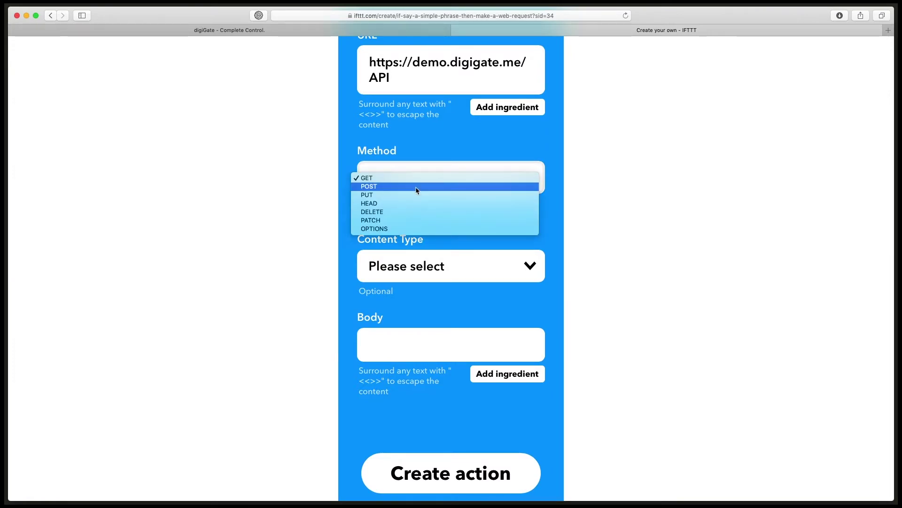
click(418, 186)
click(442, 265)
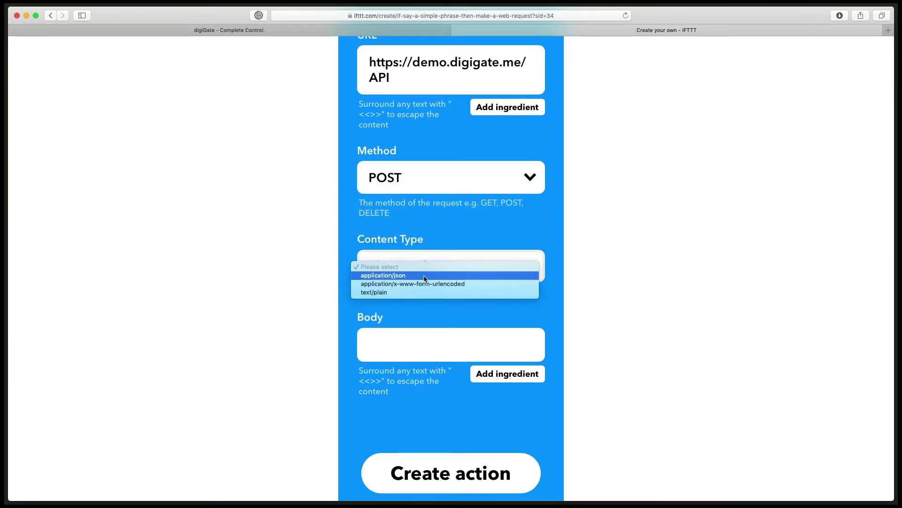
click(425, 277)
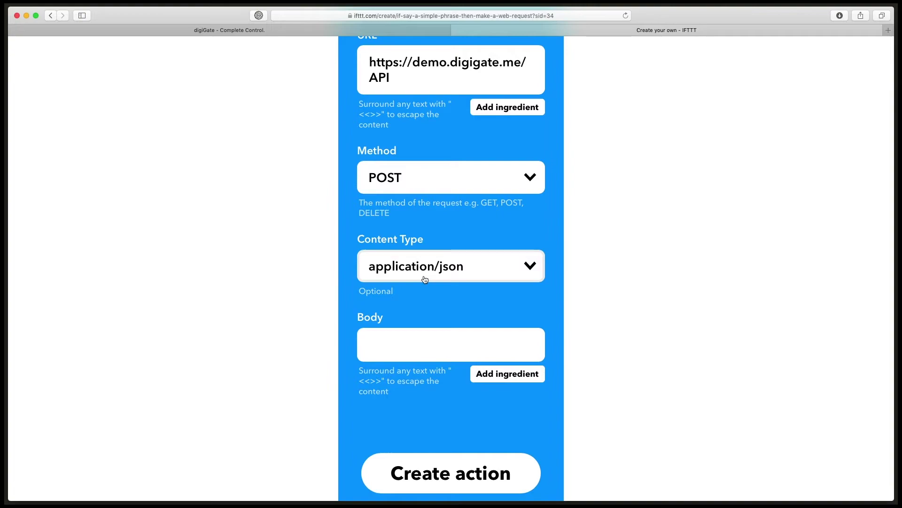
click(305, 31)
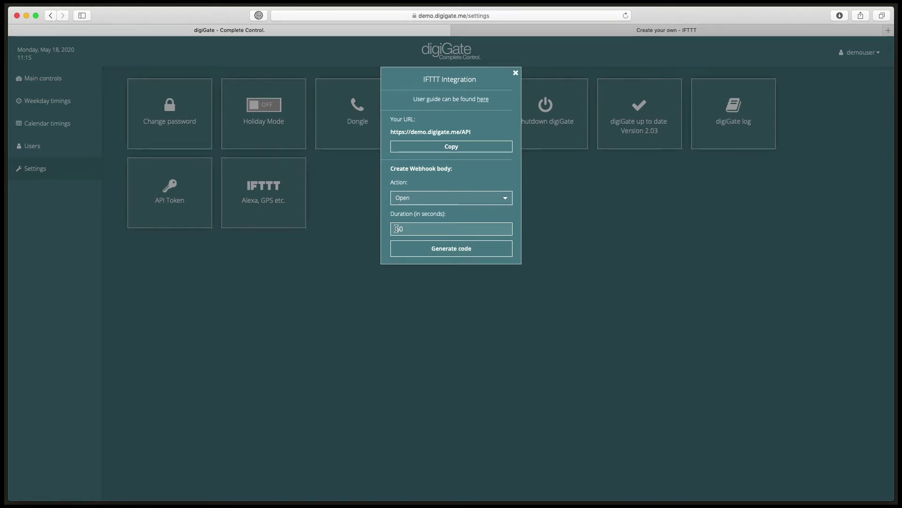
Paste digiGate's generated JSON body (open, 60 seconds) into the IFTTT Body and create the action
click(457, 250)
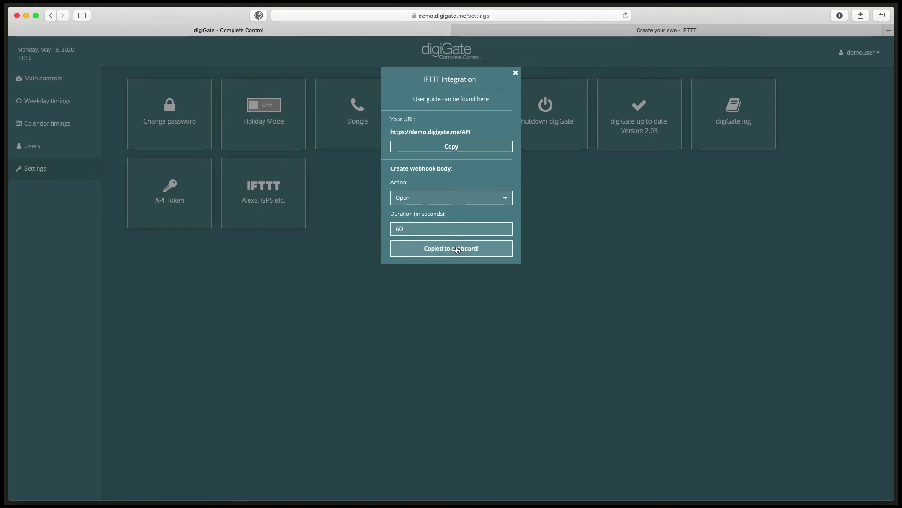
click(662, 32)
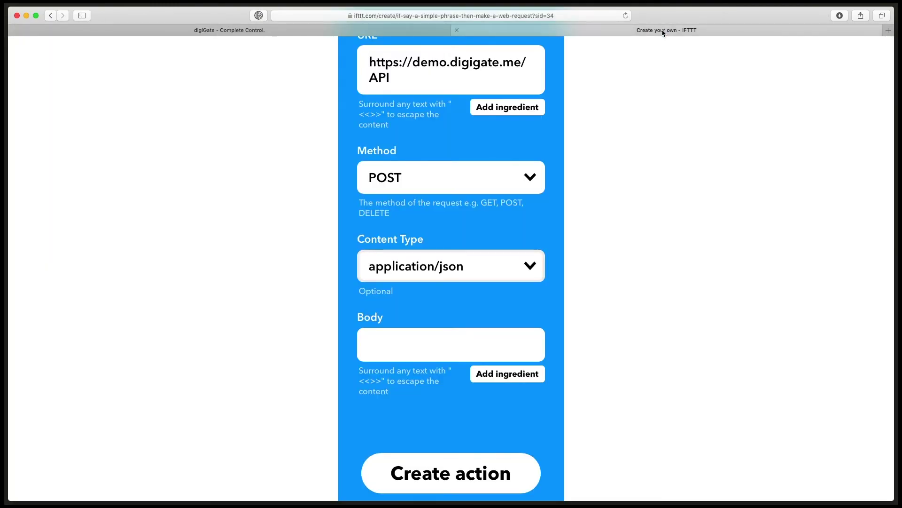
click(456, 338)
key(super+v)
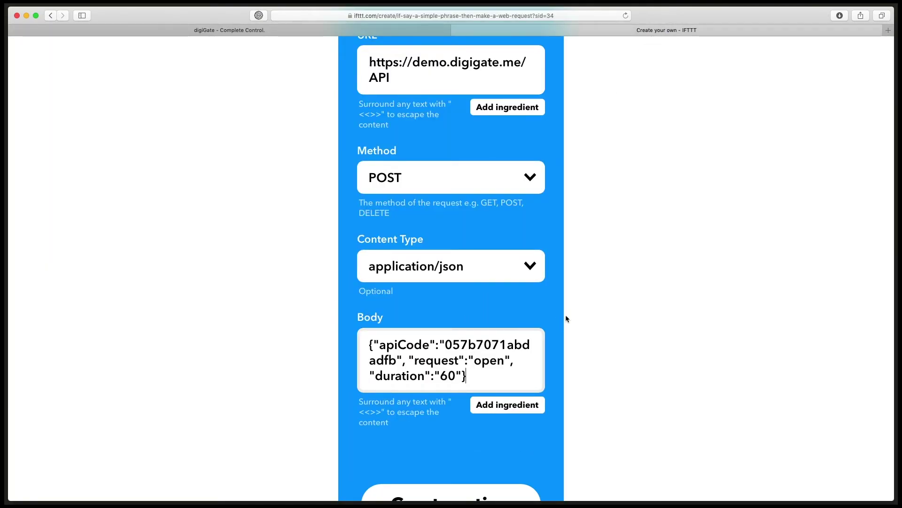
scroll(588, 308, down, 3)
click(507, 411)
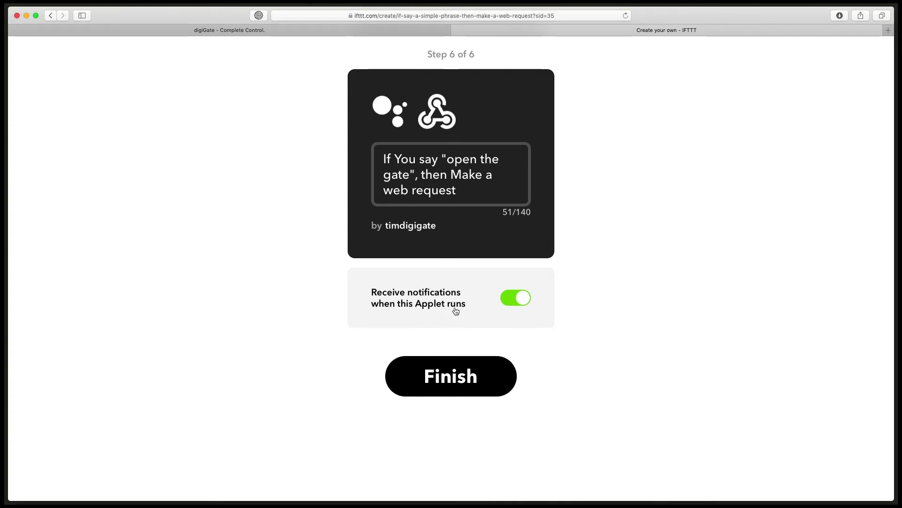
Turn off run notifications and finish the 'open the gate' web-request applet
click(516, 302)
click(496, 378)
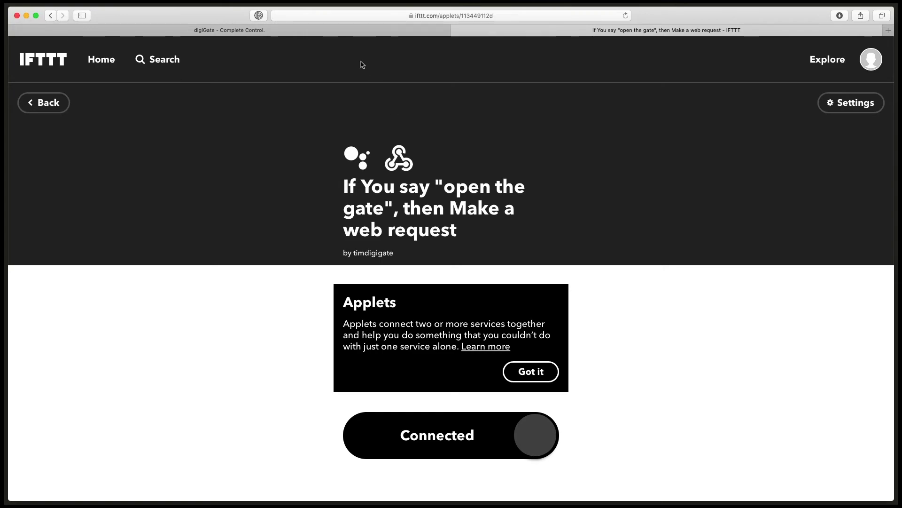
Generate and copy a Close webhook body in digiGate, then reset the action to Open with duration 60
click(347, 33)
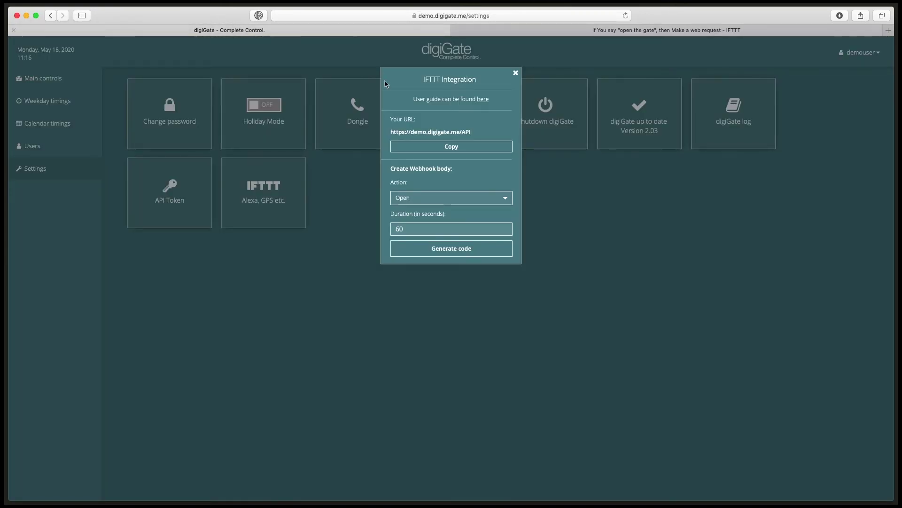
click(428, 198)
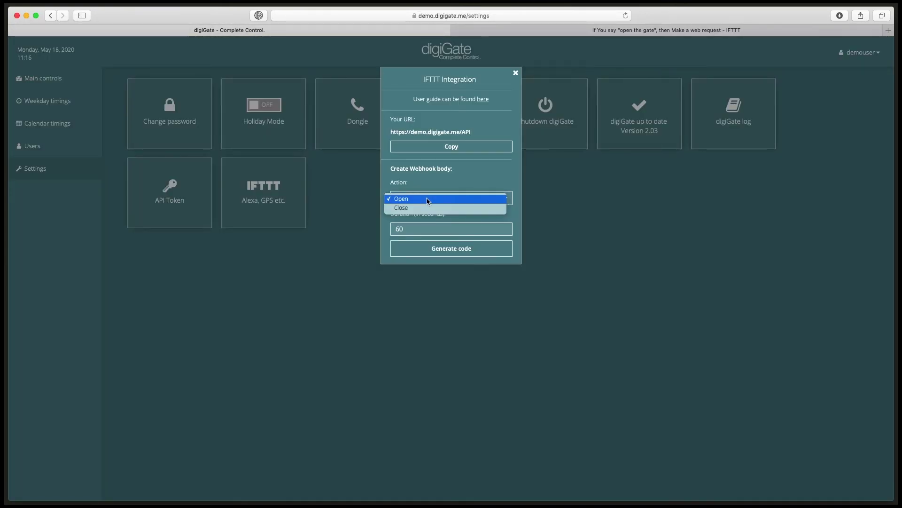
click(419, 208)
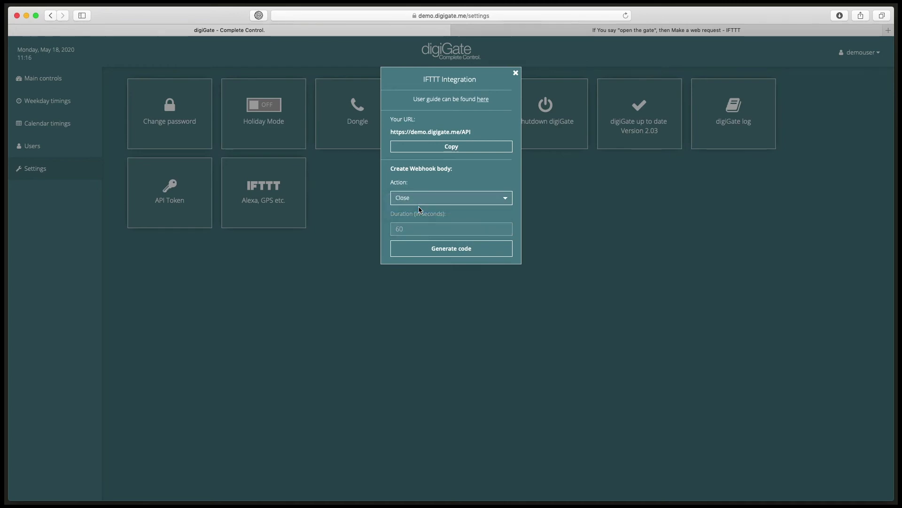
click(452, 249)
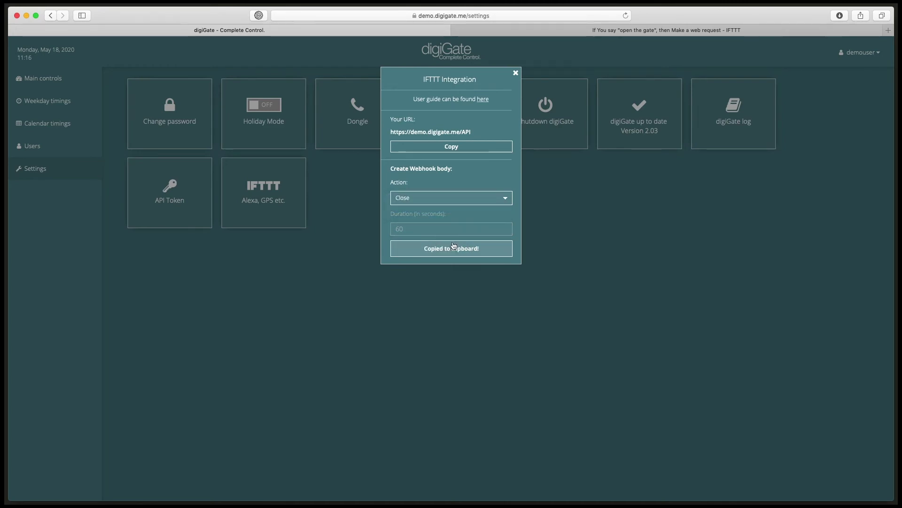
click(435, 197)
click(431, 191)
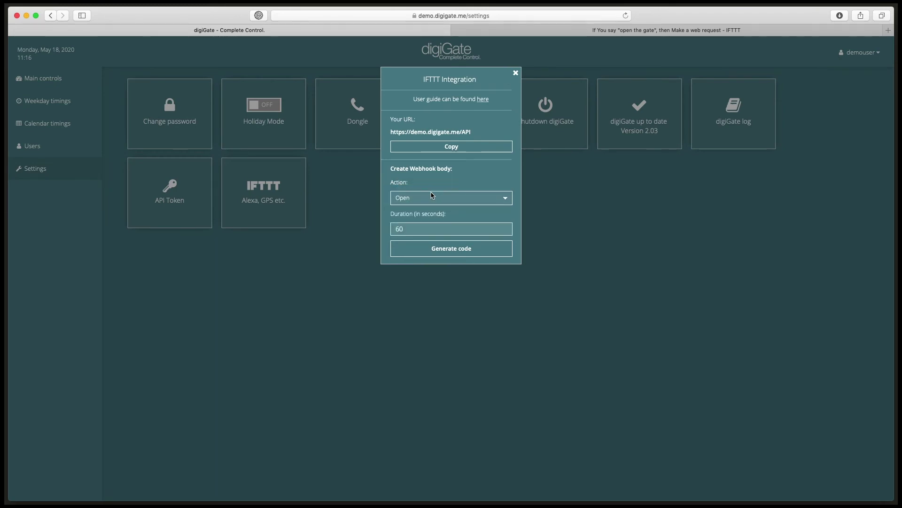
drag(408, 229, 395, 231)
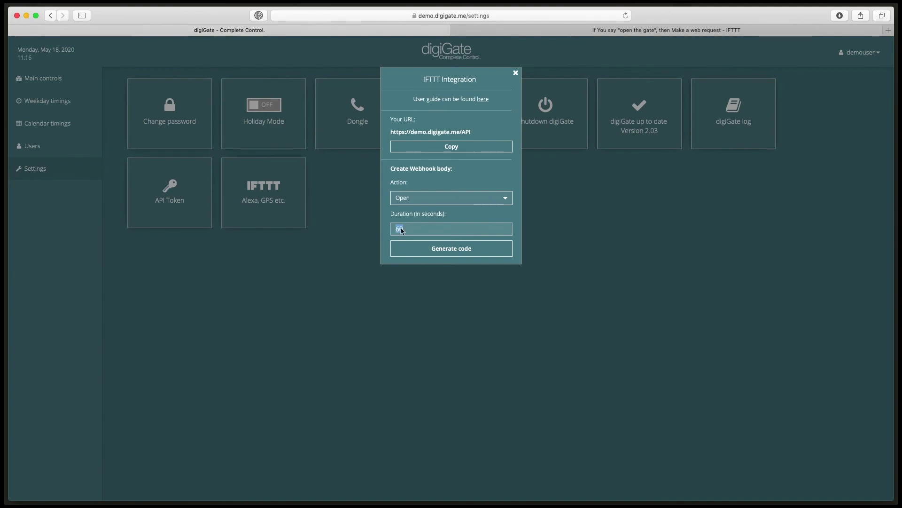